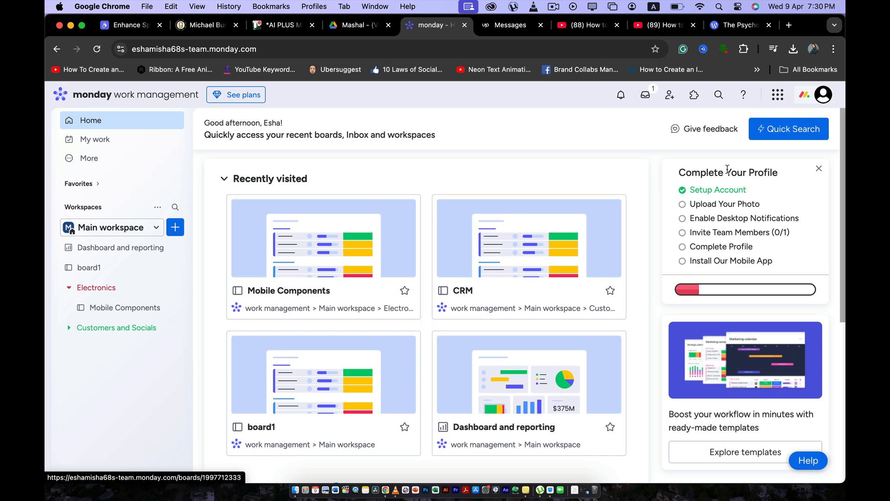
pyautogui.click(823, 95)
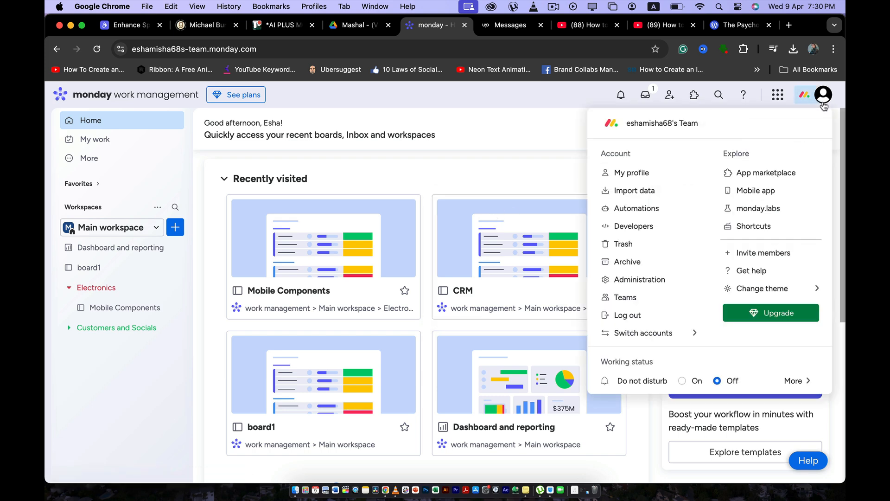
pyautogui.click(823, 103)
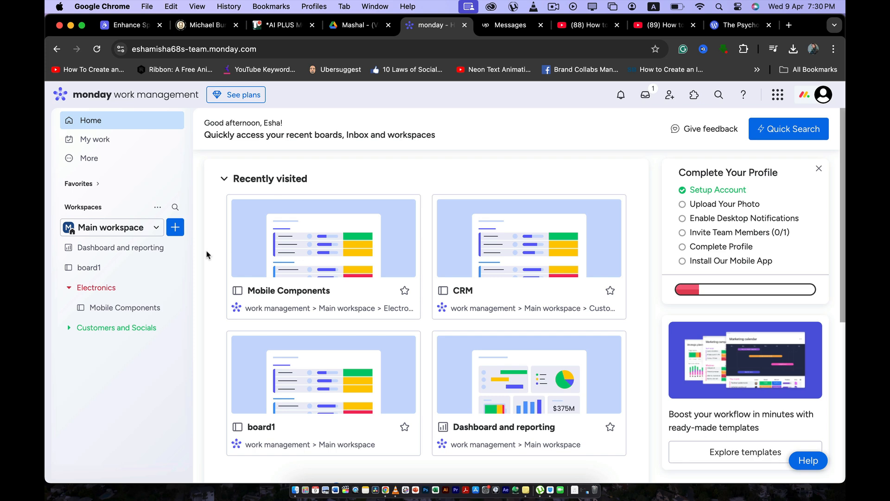
# Step: Create a new workspace named Production with Open privacy
pyautogui.click(155, 229)
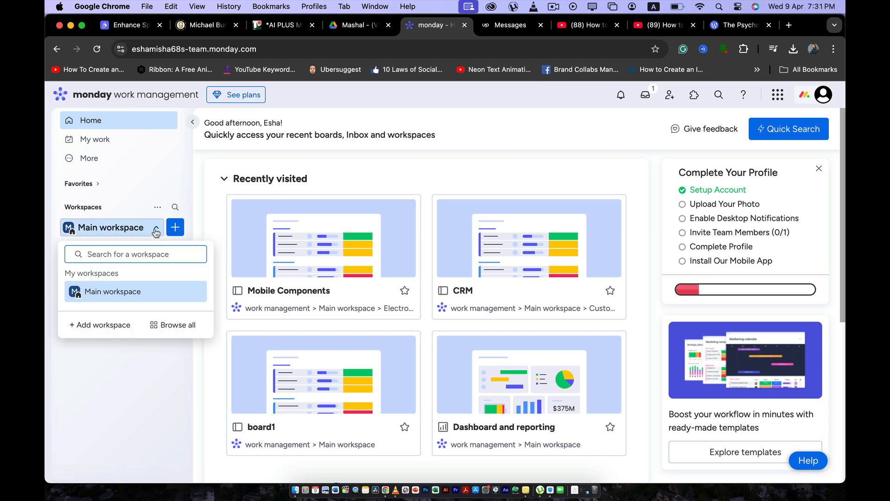
pyautogui.click(120, 325)
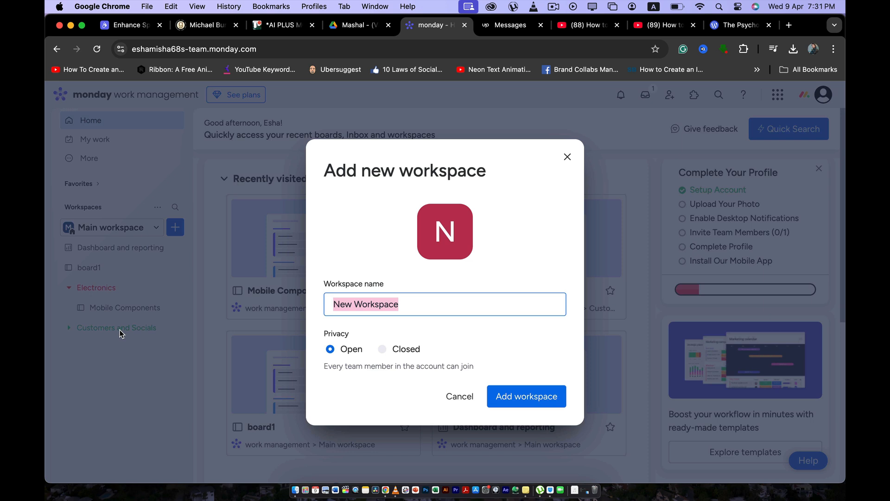
pyautogui.write('F')
pyautogui.press('BackSpace')
pyautogui.write('Produ')
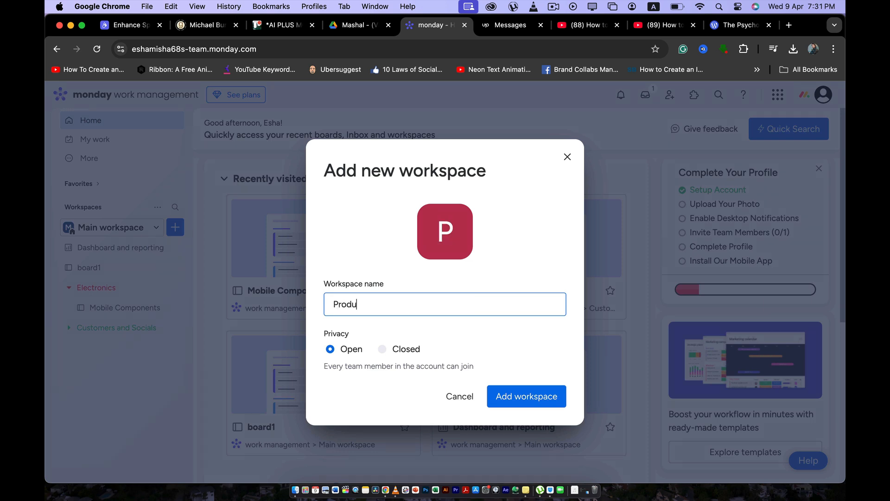
pyautogui.write('ctiuonon')
pyautogui.click(502, 403)
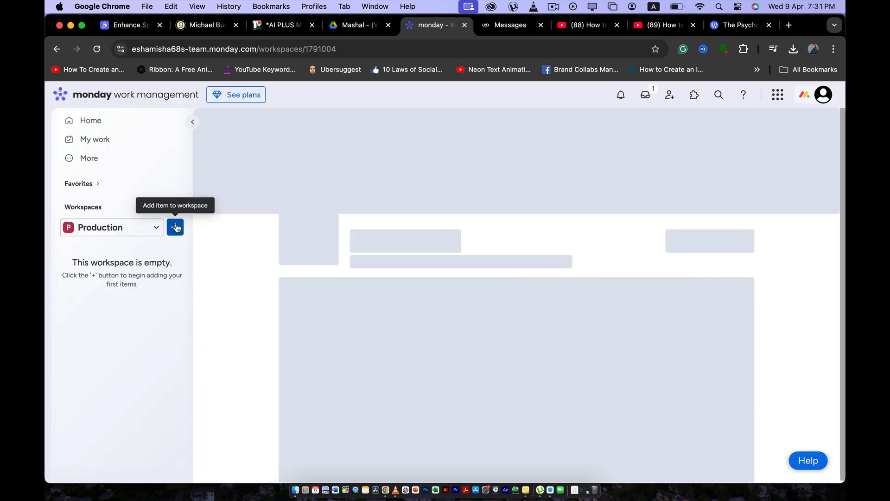
# Step: Add another open workspace named Marketing
pyautogui.click(174, 228)
pyautogui.click(157, 230)
pyautogui.click(157, 229)
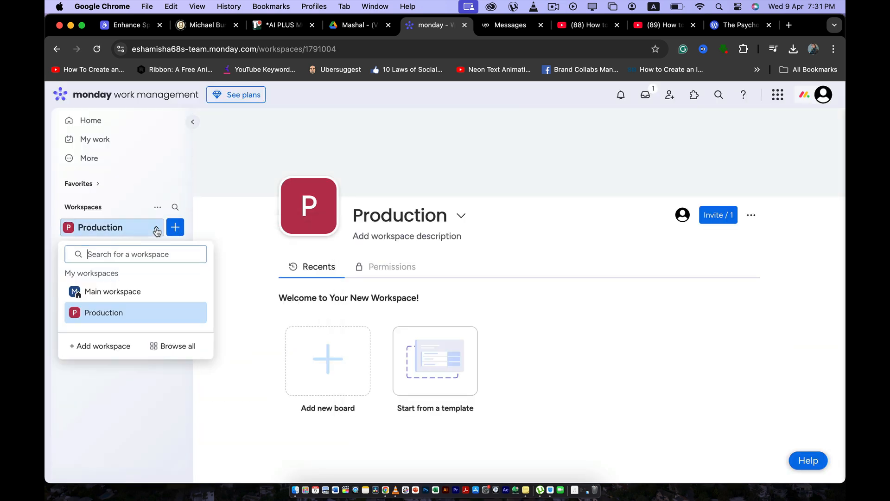
pyautogui.click(108, 344)
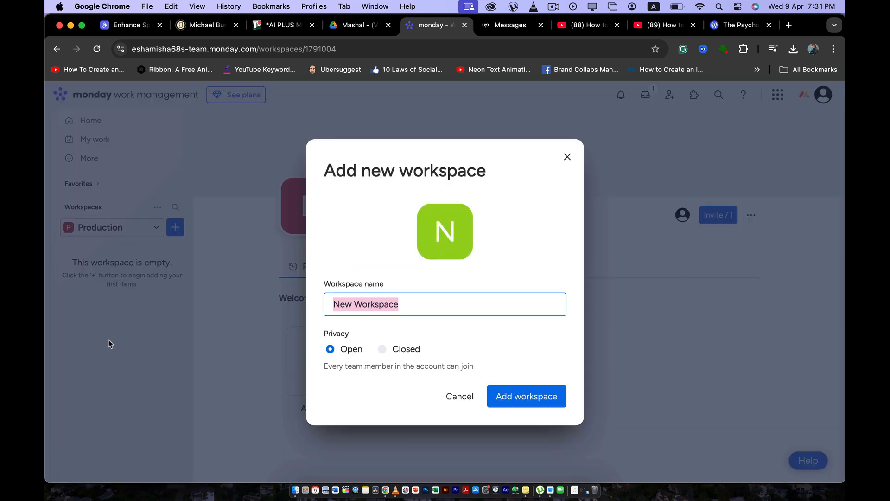
pyautogui.write('Marketing')
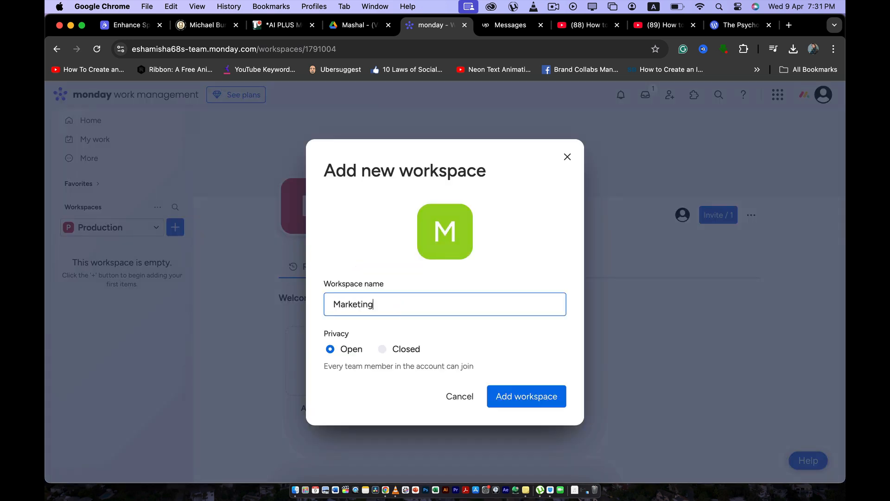
pyautogui.click(519, 396)
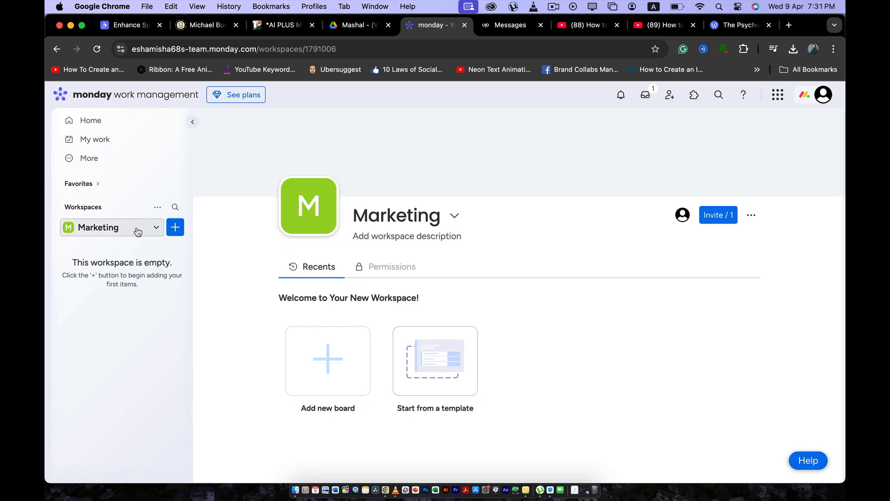
# Step: Switch to the Main workspace
pyautogui.click(141, 232)
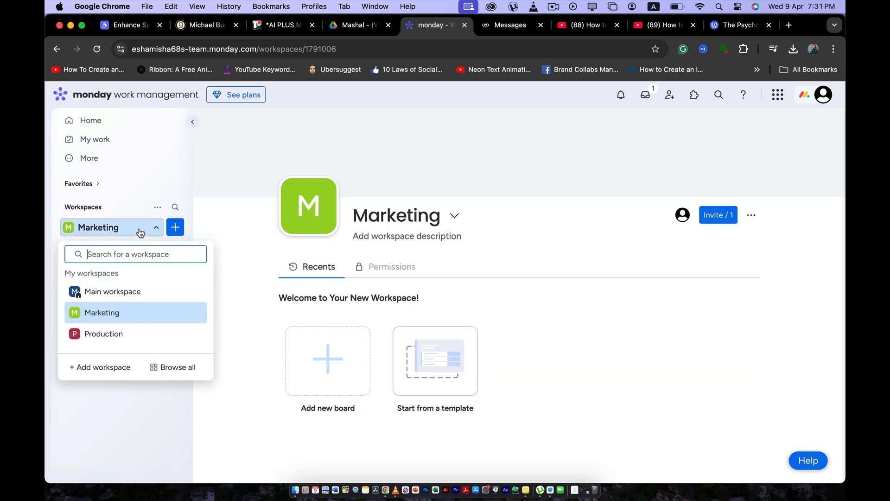
pyautogui.click(132, 292)
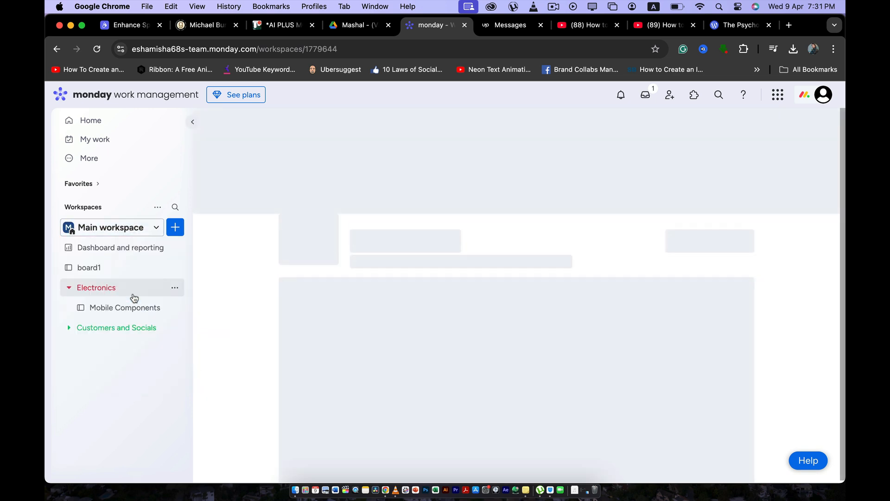
# Step: Start adding another workspace to check the Closed privacy option, and close the form without creating it
pyautogui.click(147, 233)
pyautogui.click(147, 233)
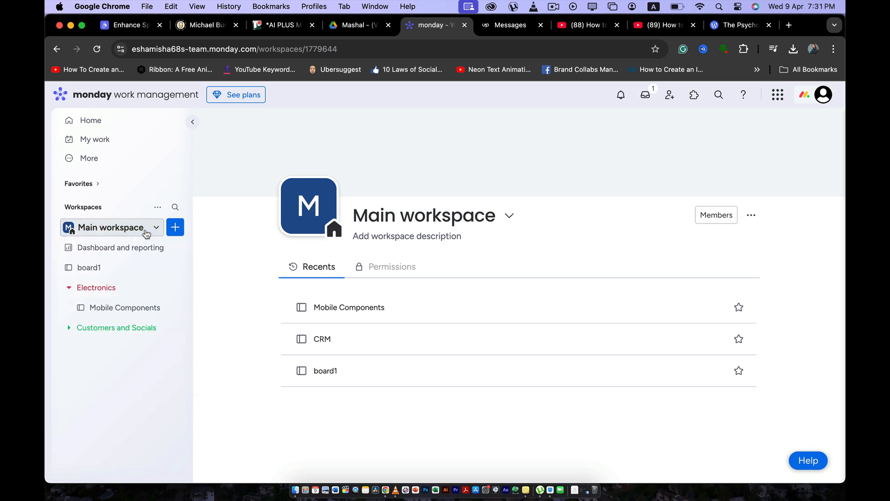
pyautogui.click(146, 234)
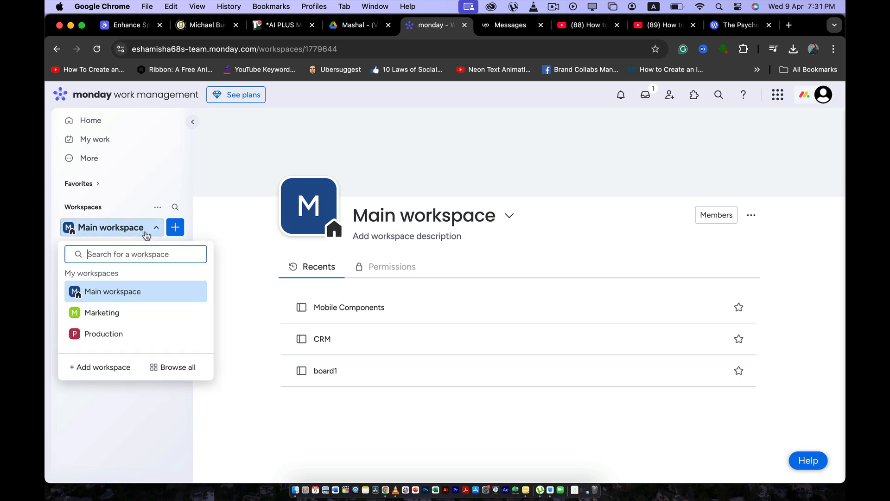
pyautogui.click(112, 367)
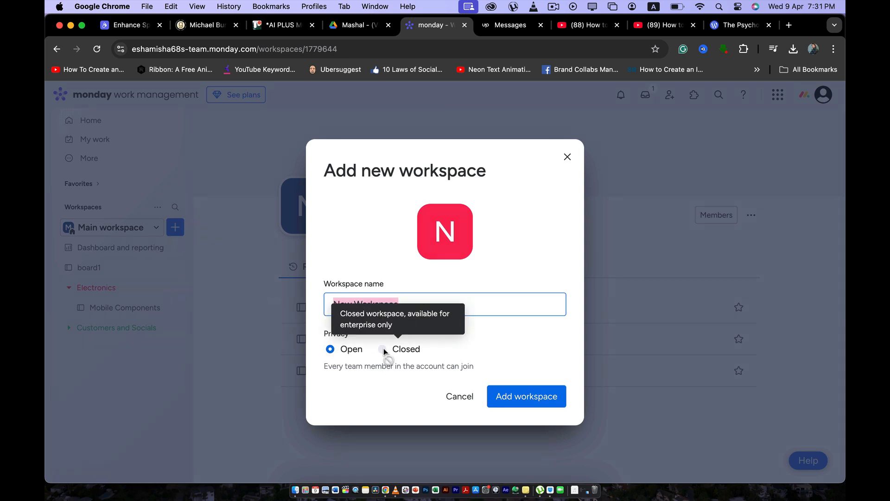
pyautogui.click(568, 158)
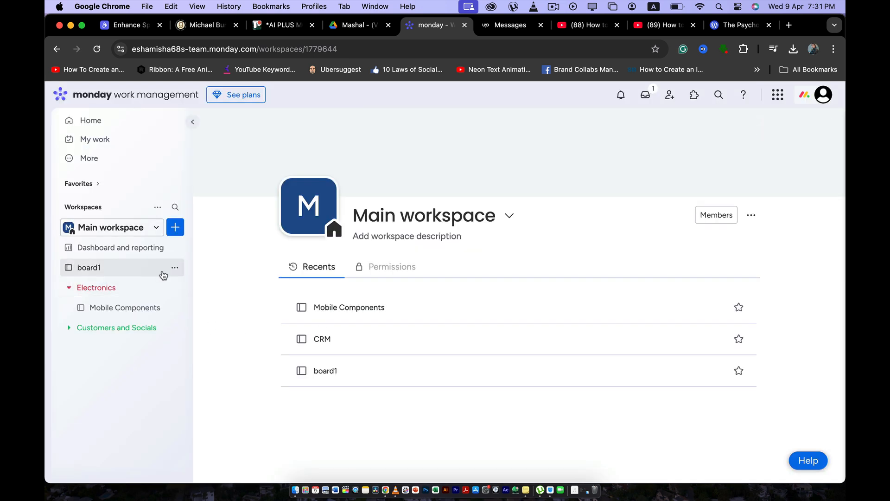
# Step: Move the Mobile Components board from the Main workspace to the Production workspace and open that workspace
pyautogui.click(175, 309)
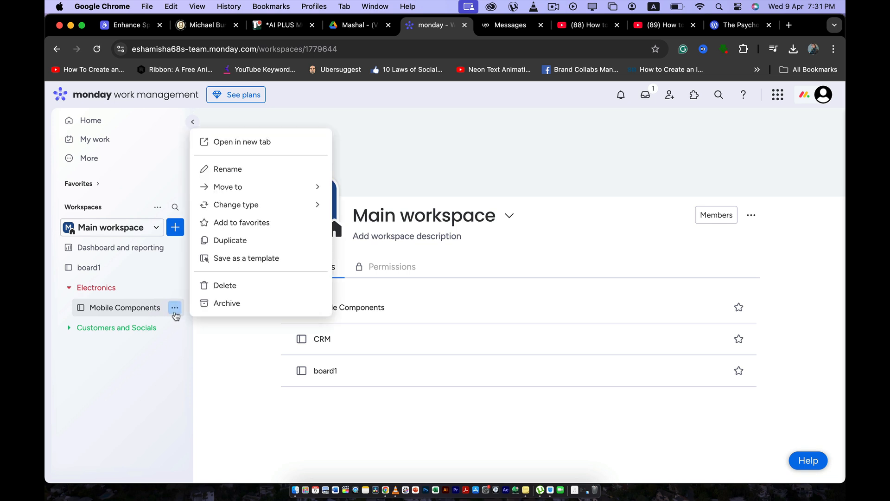
pyautogui.moveTo(276, 186)
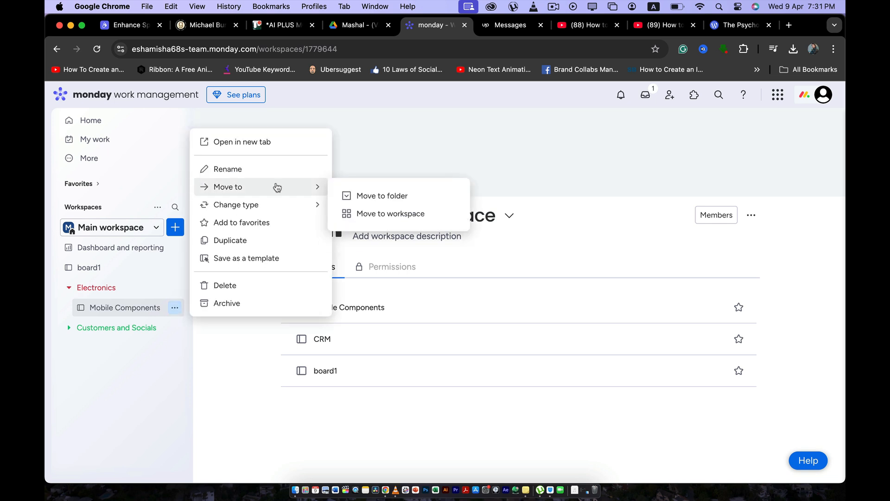
pyautogui.click(355, 213)
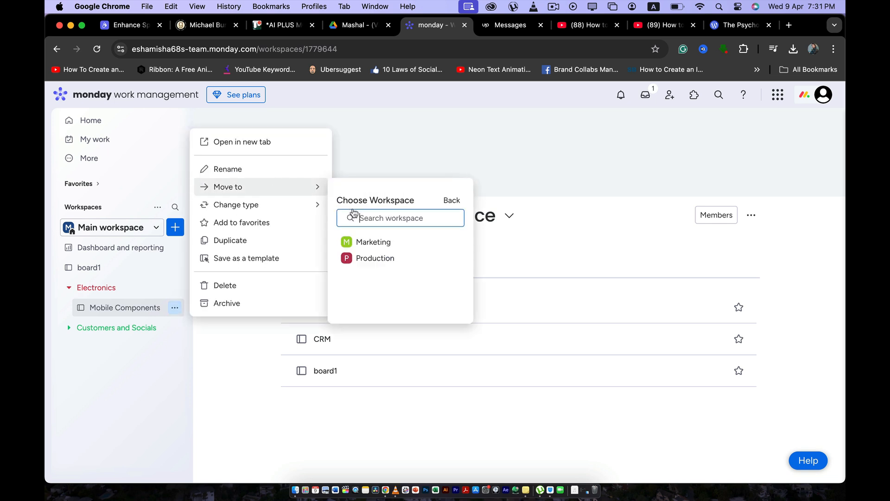
pyautogui.click(372, 258)
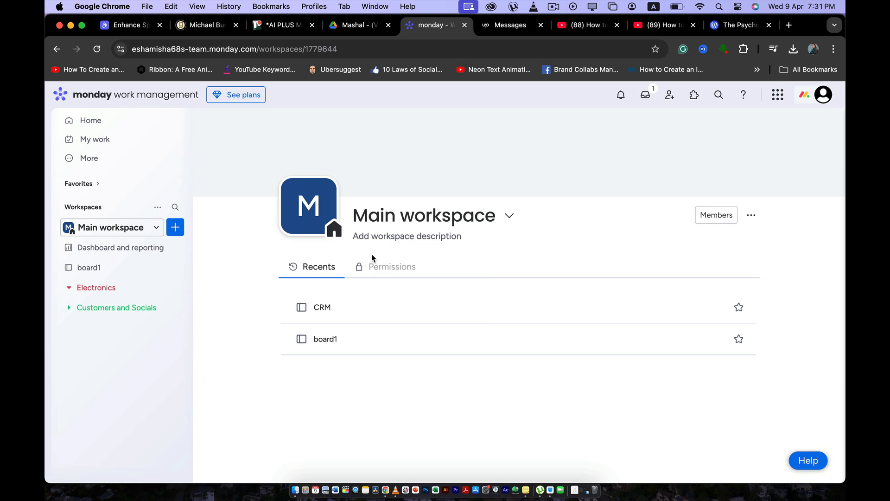
pyautogui.click(76, 227)
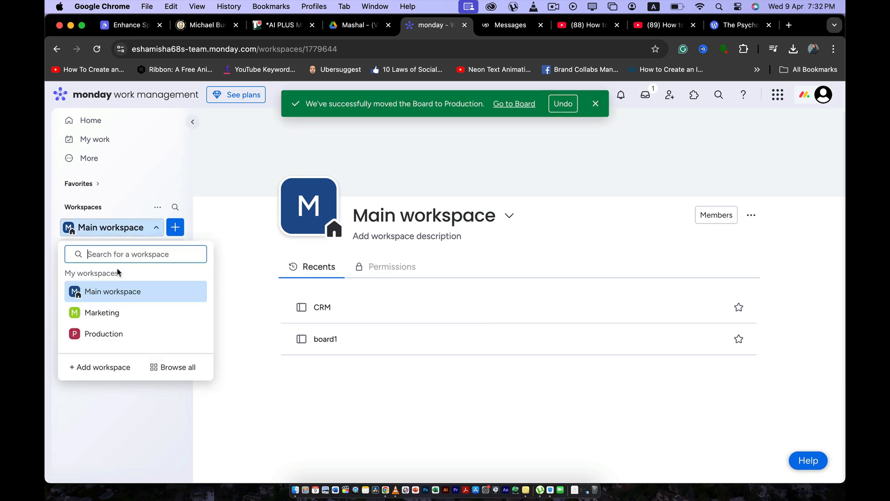
pyautogui.click(108, 334)
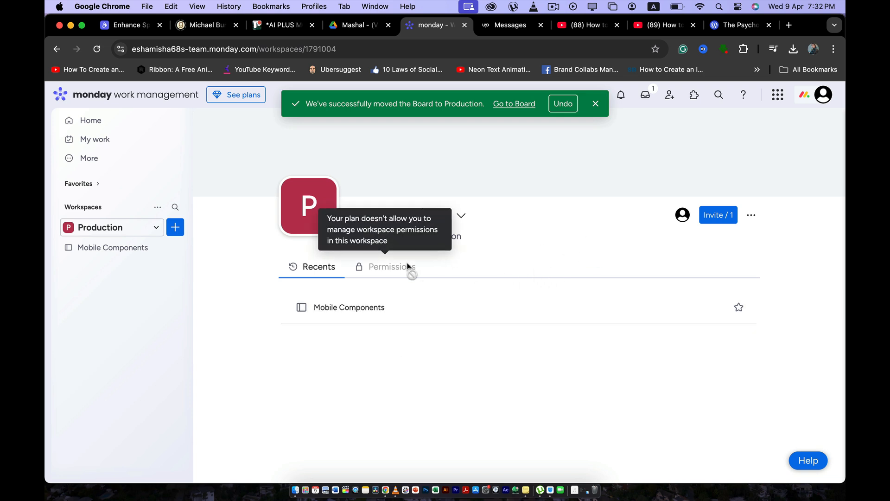
# Step: Review the Production workspace's management options and dismiss the board-move notification
pyautogui.click(751, 216)
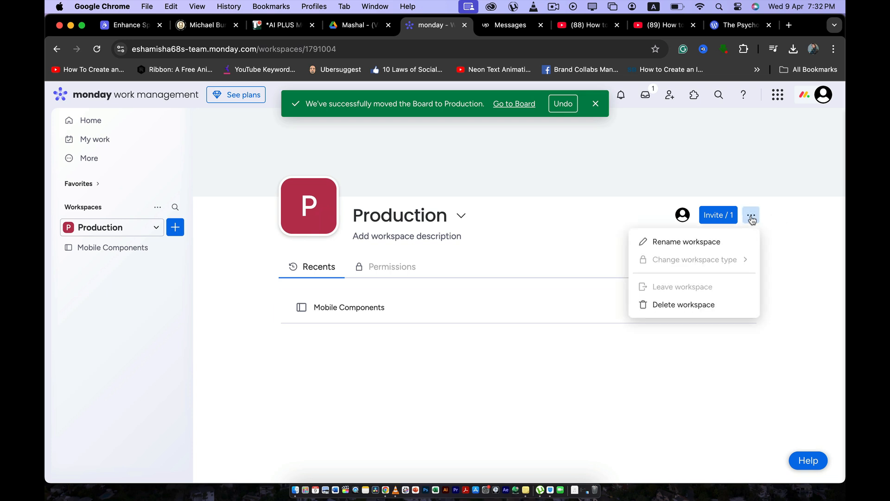
pyautogui.click(409, 408)
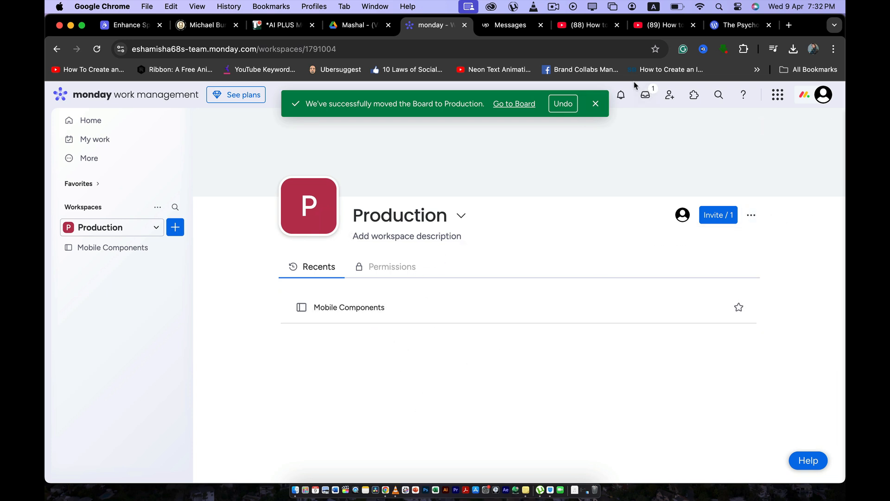
pyautogui.click(596, 104)
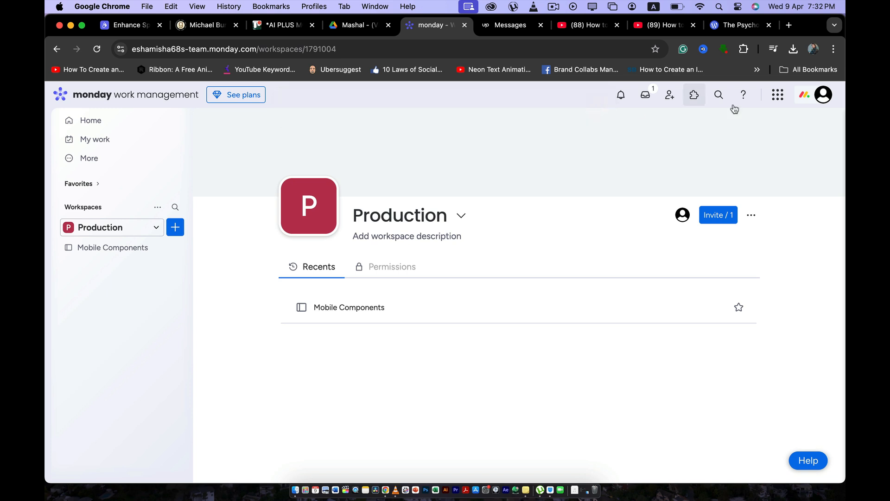
pyautogui.click(828, 97)
pyautogui.click(828, 96)
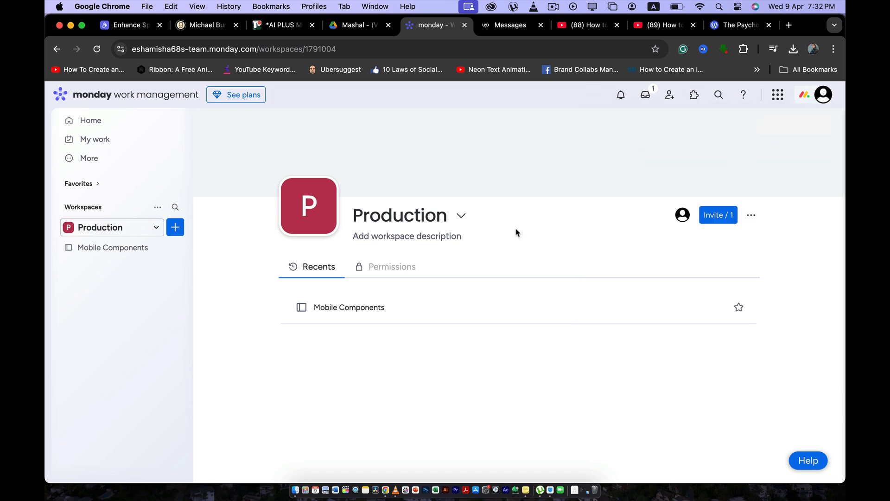
# Step: Open the Mobile Components board in its Main Table view and show the board's options
pyautogui.click(472, 317)
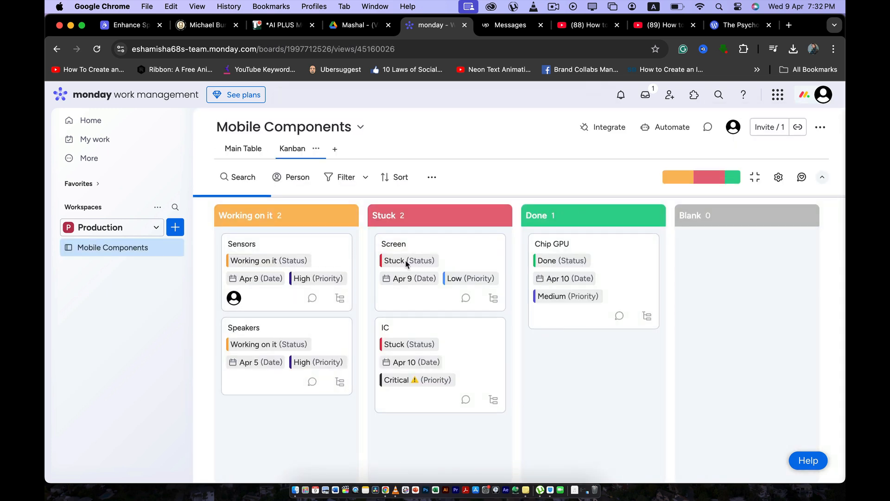
pyautogui.click(247, 149)
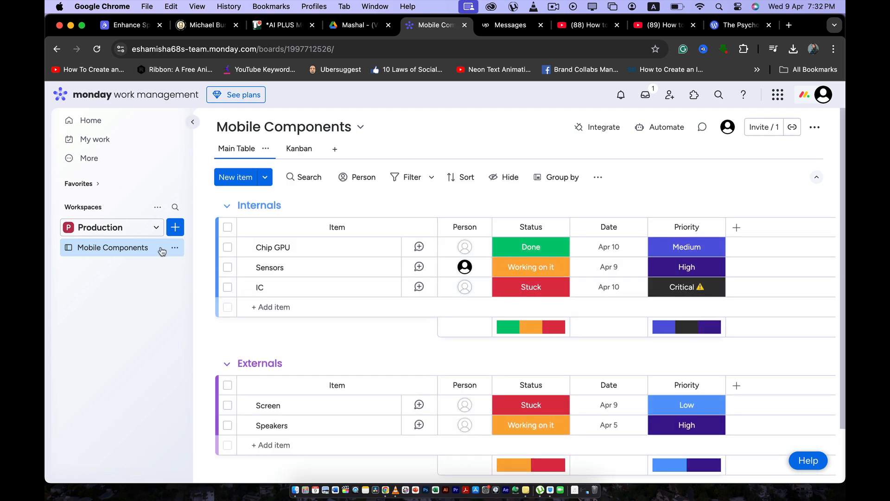
pyautogui.click(178, 249)
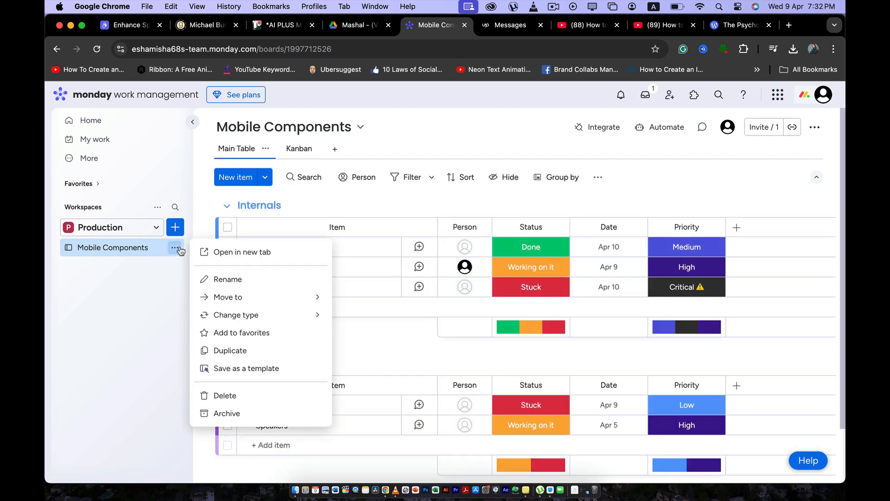
# Step: Switch to the Marketing workspace and check the workspace type in its workspace info
pyautogui.click(109, 227)
pyautogui.click(110, 228)
pyautogui.click(114, 313)
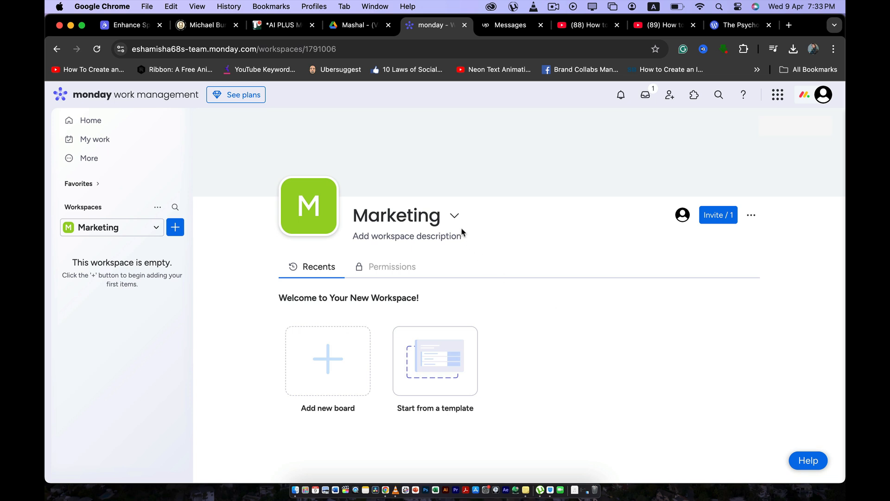
pyautogui.click(453, 218)
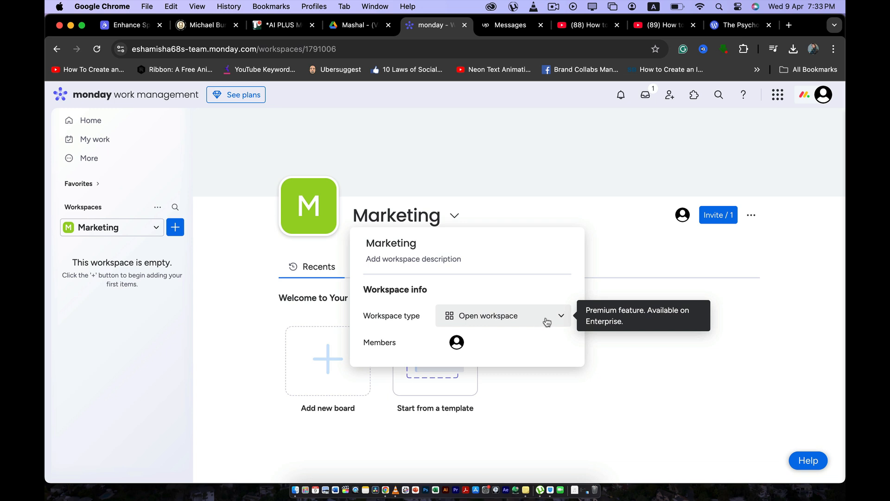
pyautogui.click(623, 395)
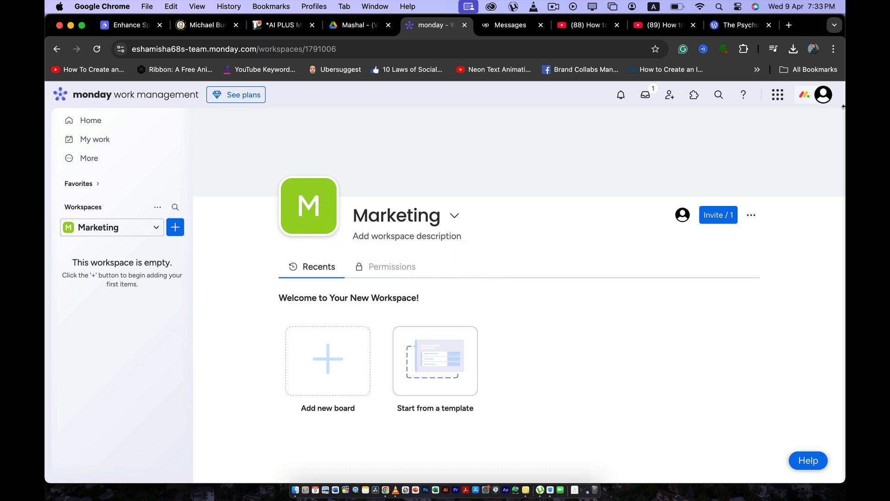
# Step: Open the branding settings in the Customization section of the account administration
pyautogui.click(816, 97)
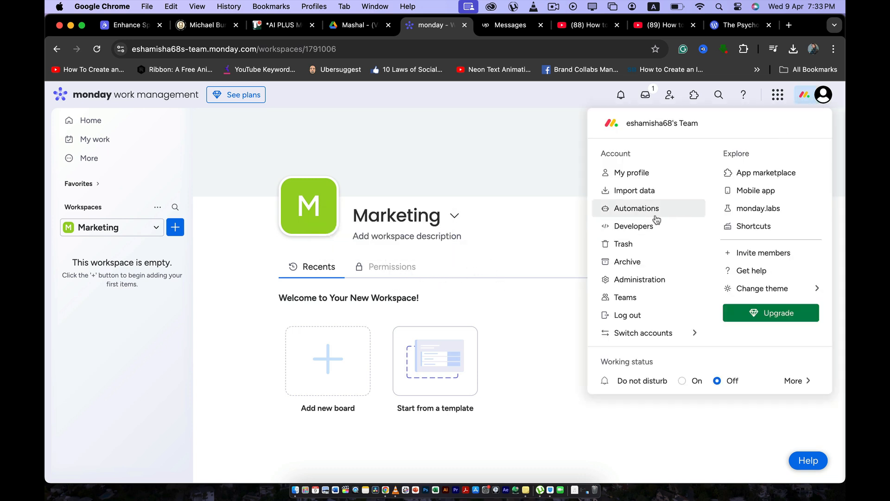
pyautogui.click(638, 283)
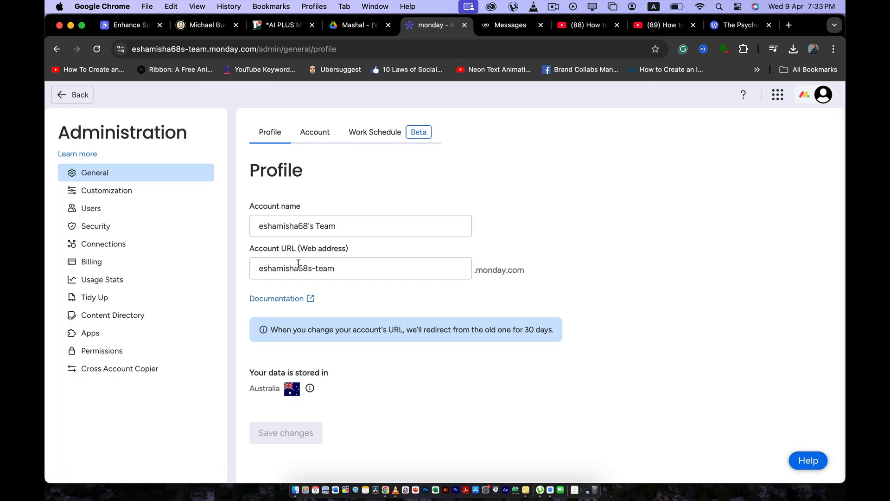
pyautogui.click(134, 197)
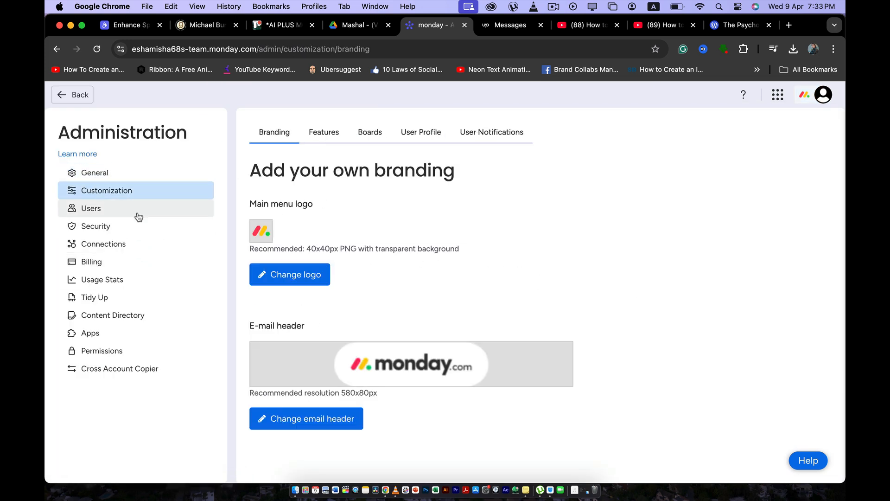
# Step: Check the General profile settings, and examine the account's Features settings under Customization, including the closed workspaces visibility
pyautogui.click(135, 170)
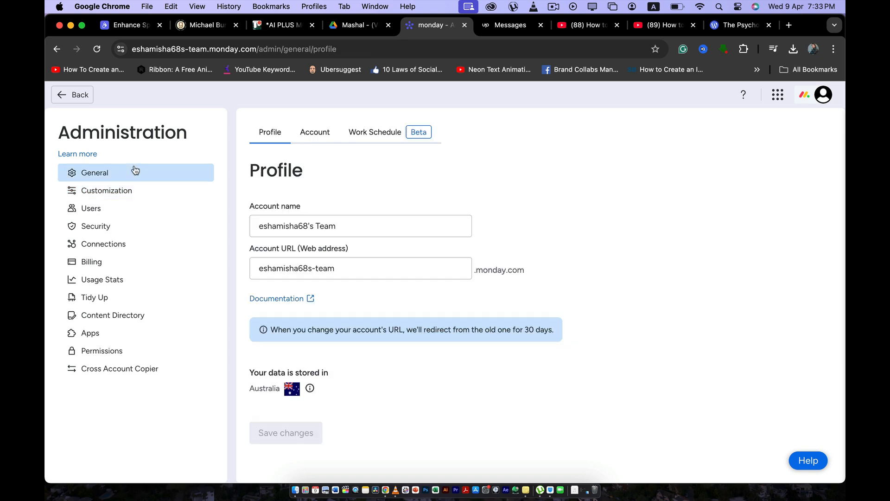
pyautogui.click(172, 186)
pyautogui.click(316, 139)
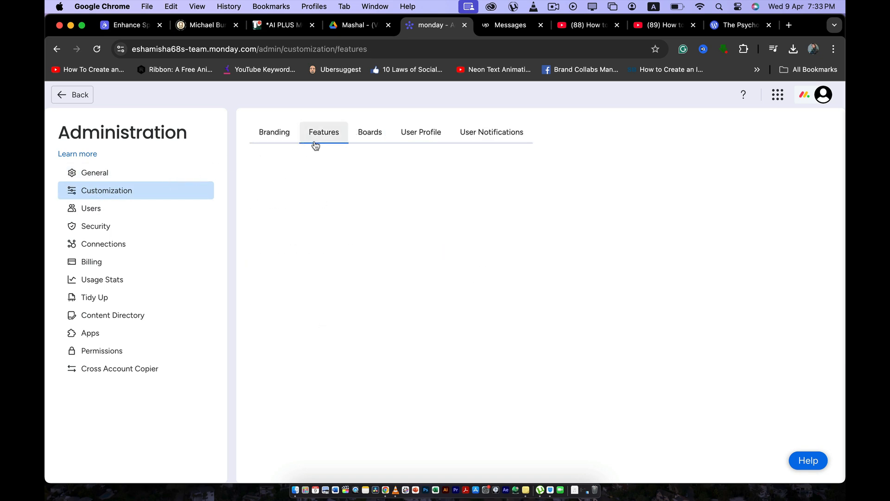
pyautogui.scroll(-2, 343, 341)
pyautogui.scroll(-10, 344, 340)
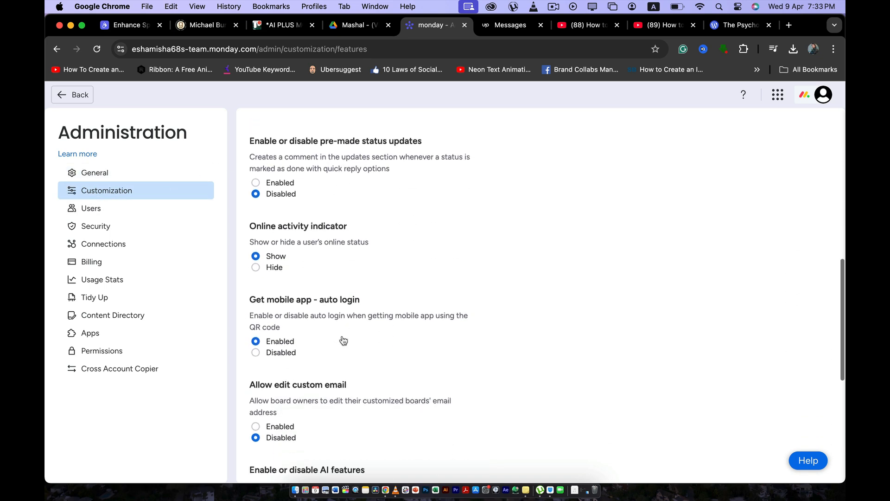
pyautogui.scroll(-2, 342, 336)
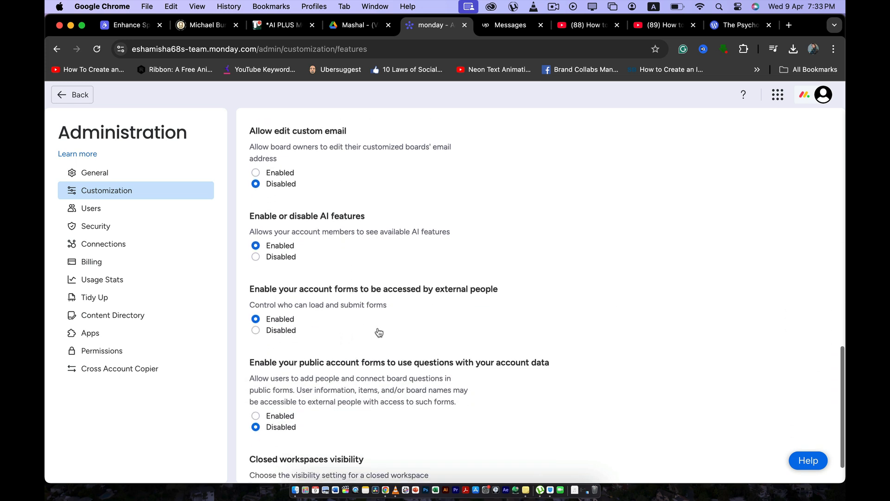
pyautogui.scroll(-2, 382, 344)
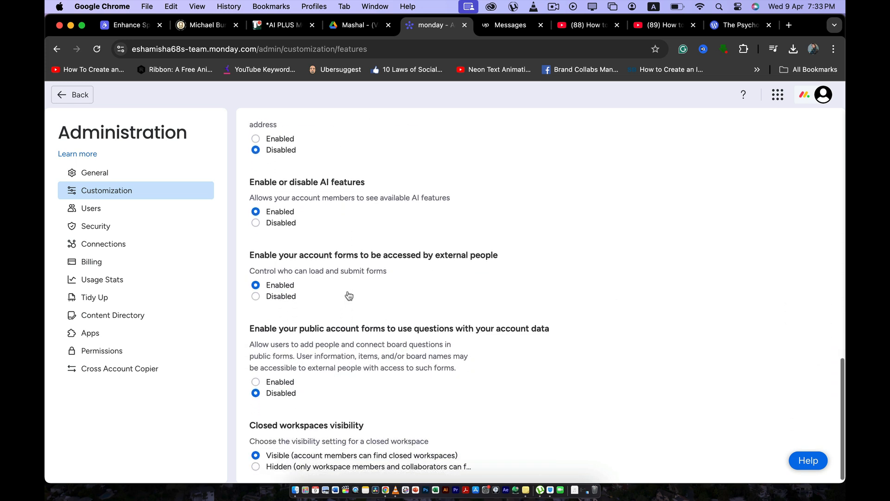
pyautogui.scroll(5, 357, 347)
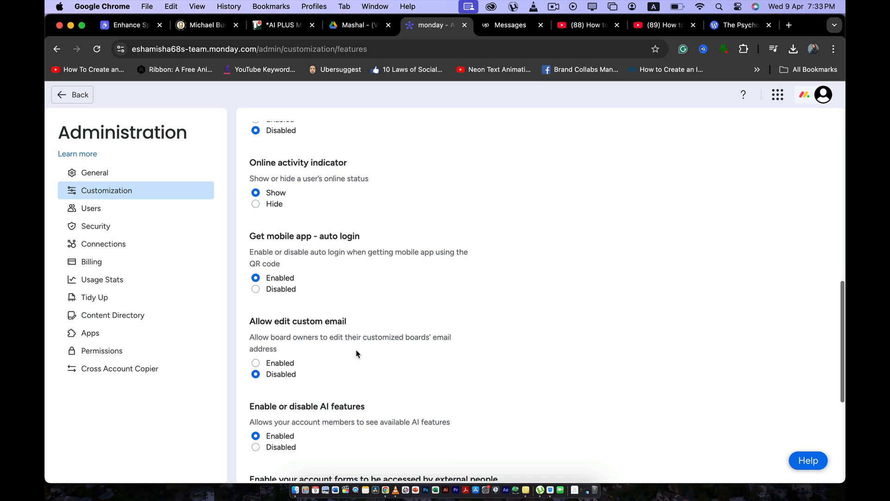
pyautogui.scroll(-5, 357, 352)
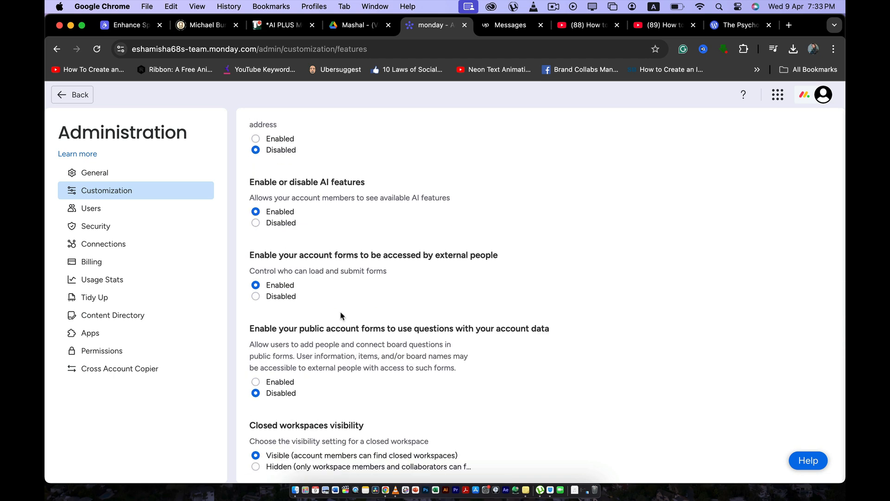
pyautogui.scroll(10, 340, 315)
# Step: Review the Member role's permissions in the account administration, and view and close the personal profile
pyautogui.click(119, 351)
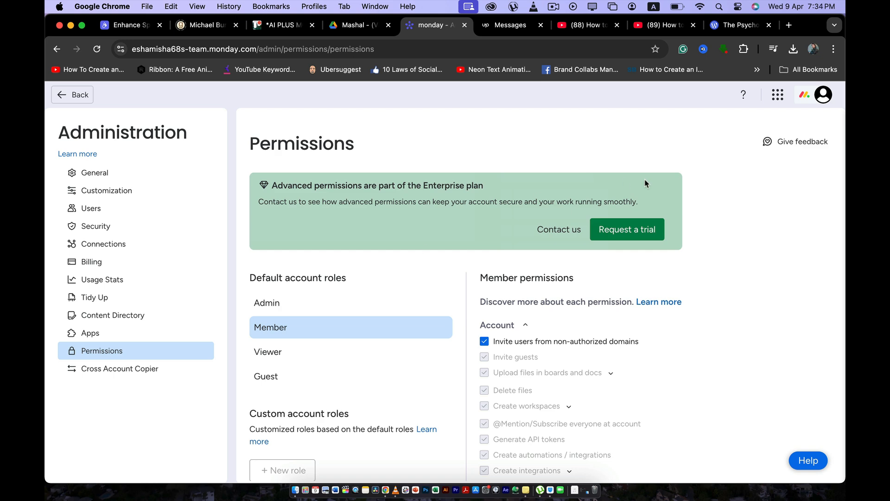
pyautogui.scroll(-1, 620, 365)
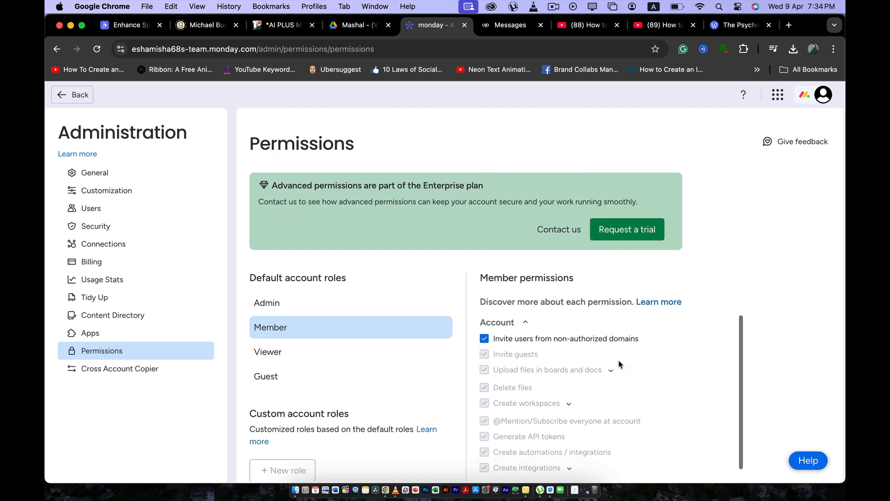
pyautogui.click(824, 96)
pyautogui.click(634, 172)
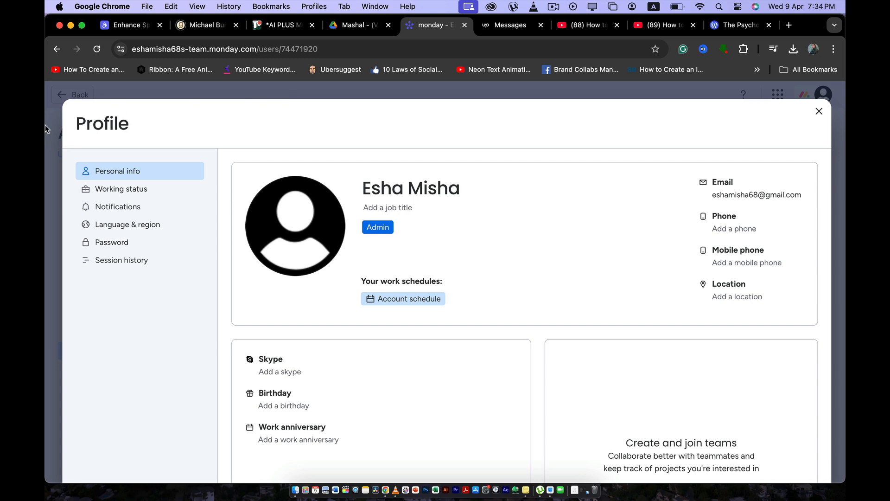
pyautogui.click(821, 112)
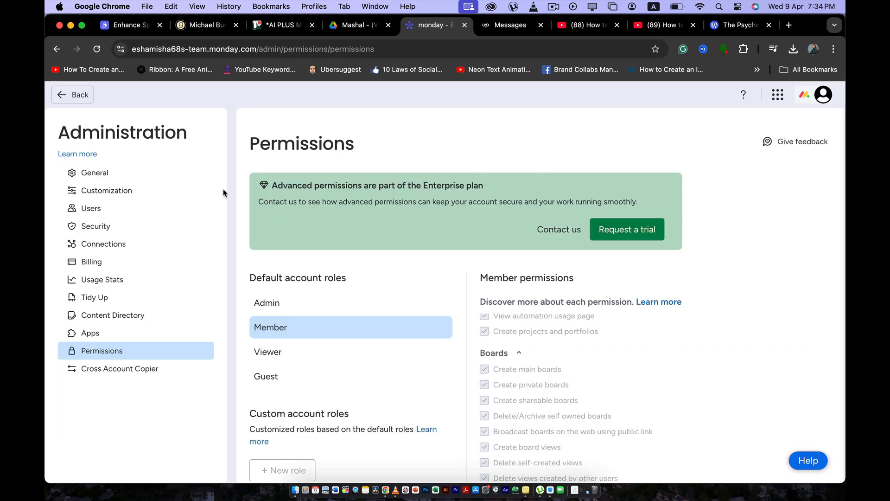
# Step: Leave the account administration, go to the Home page and switch to the Main workspace
pyautogui.click(78, 95)
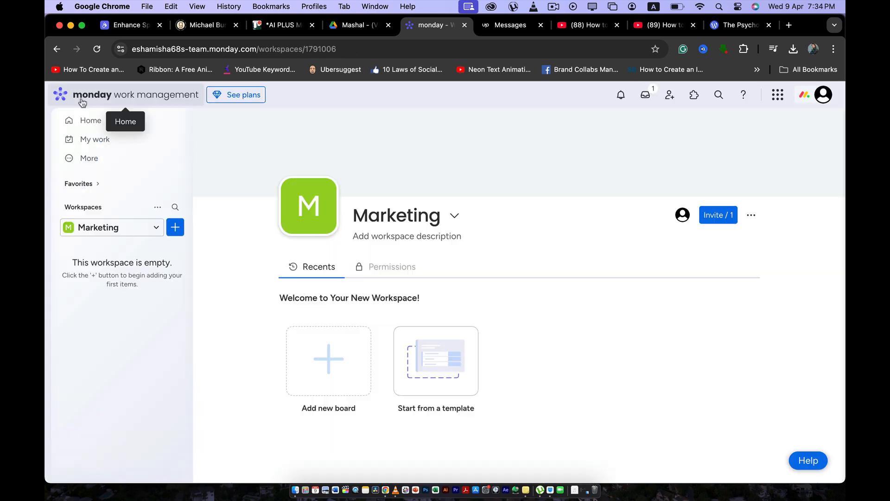
pyautogui.click(86, 126)
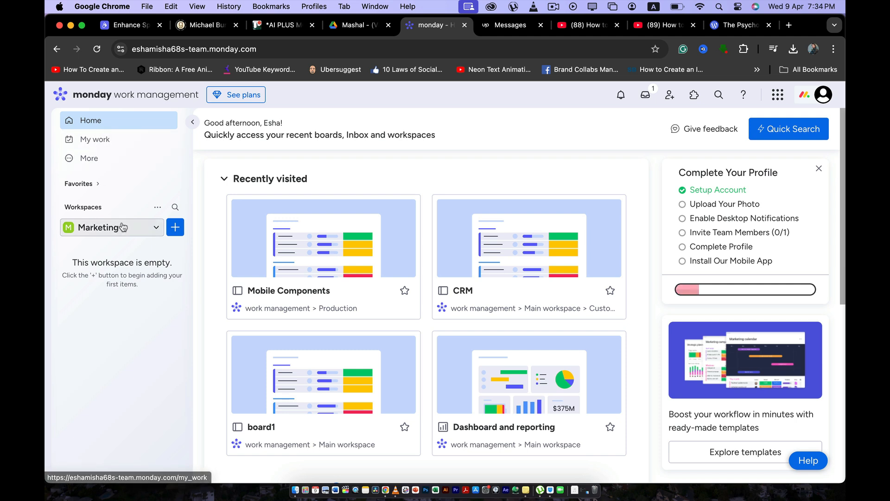
pyautogui.click(148, 227)
pyautogui.click(128, 296)
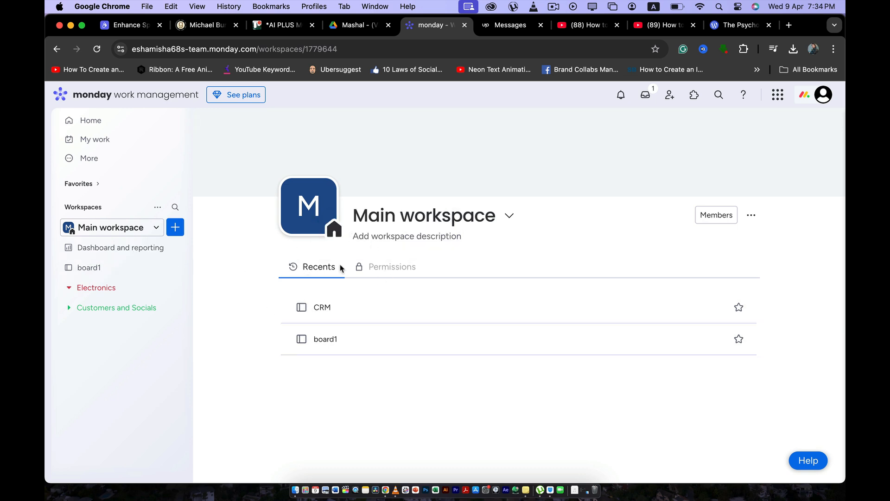
# Step: Look over the list of workspaces and the Favorites section with its options, and return to the Home page
pyautogui.click(156, 229)
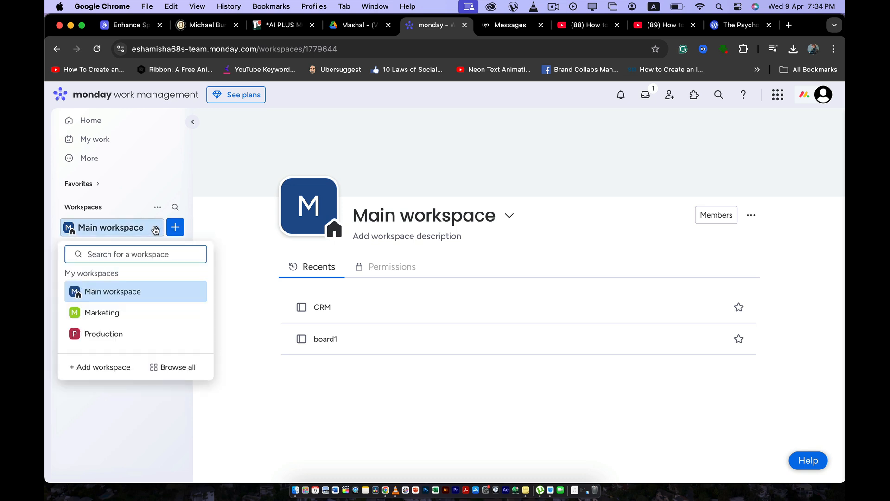
pyautogui.click(156, 229)
pyautogui.click(154, 186)
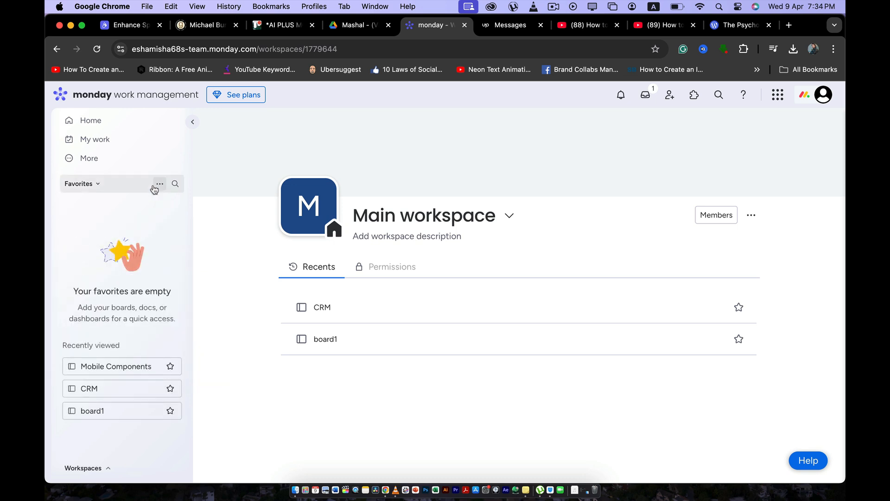
pyautogui.click(156, 186)
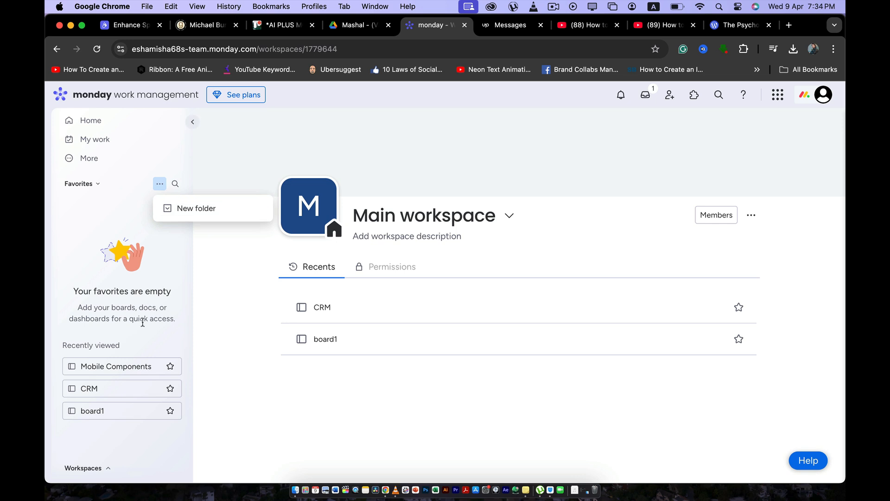
pyautogui.click(133, 129)
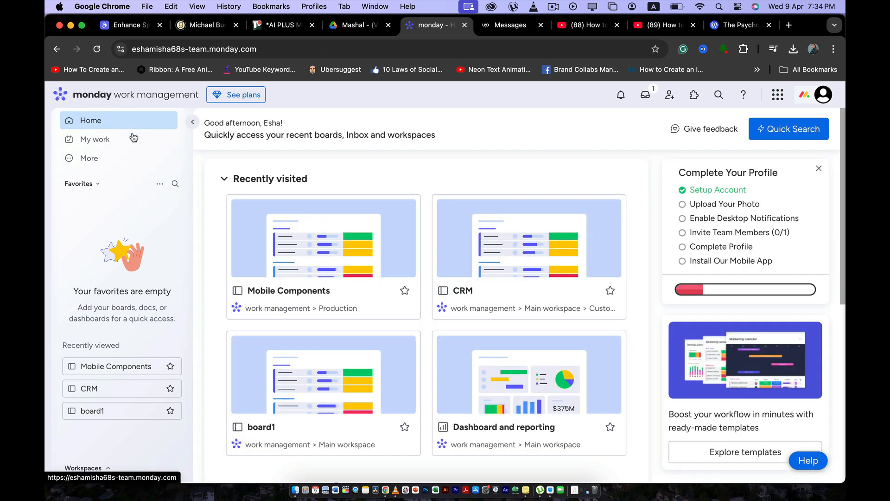
pyautogui.click(102, 188)
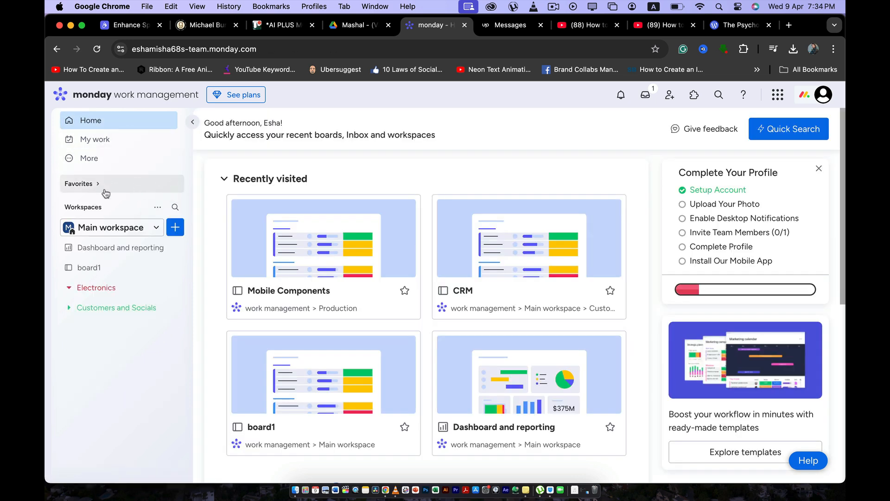
# Step: Switch to the Production workspace, and view and close its management options
pyautogui.click(153, 227)
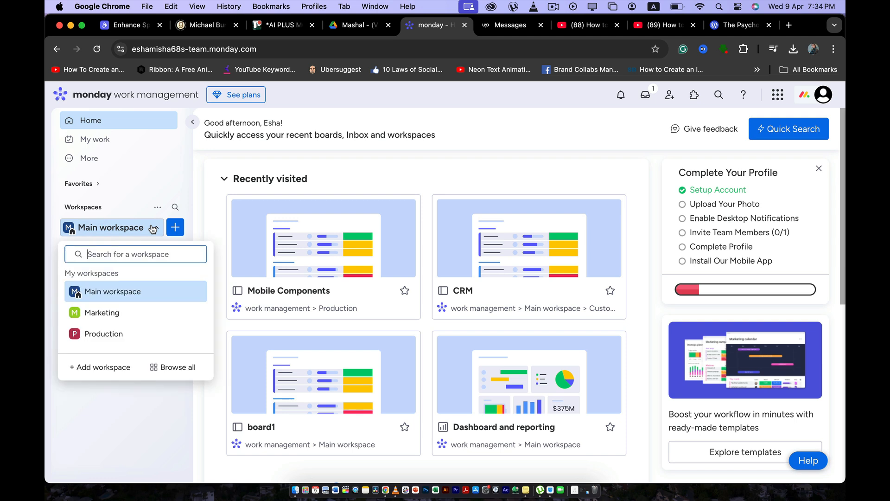
pyautogui.click(114, 334)
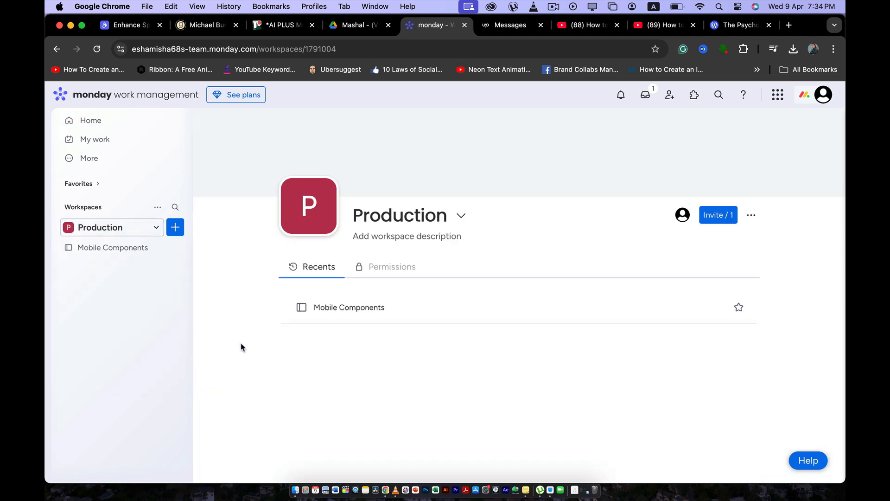
pyautogui.click(752, 216)
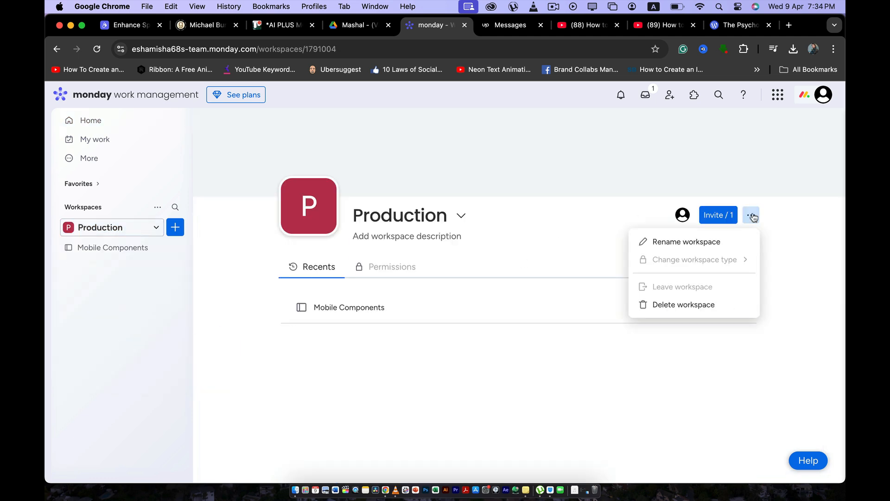
pyautogui.click(752, 216)
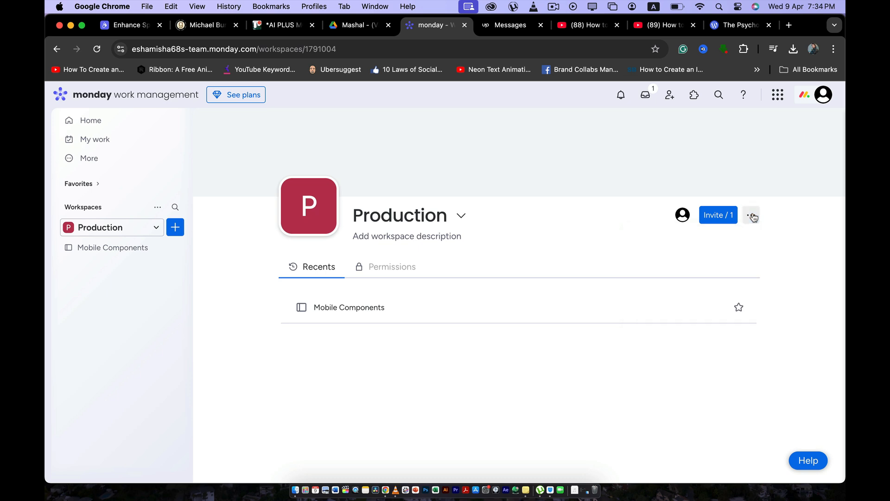